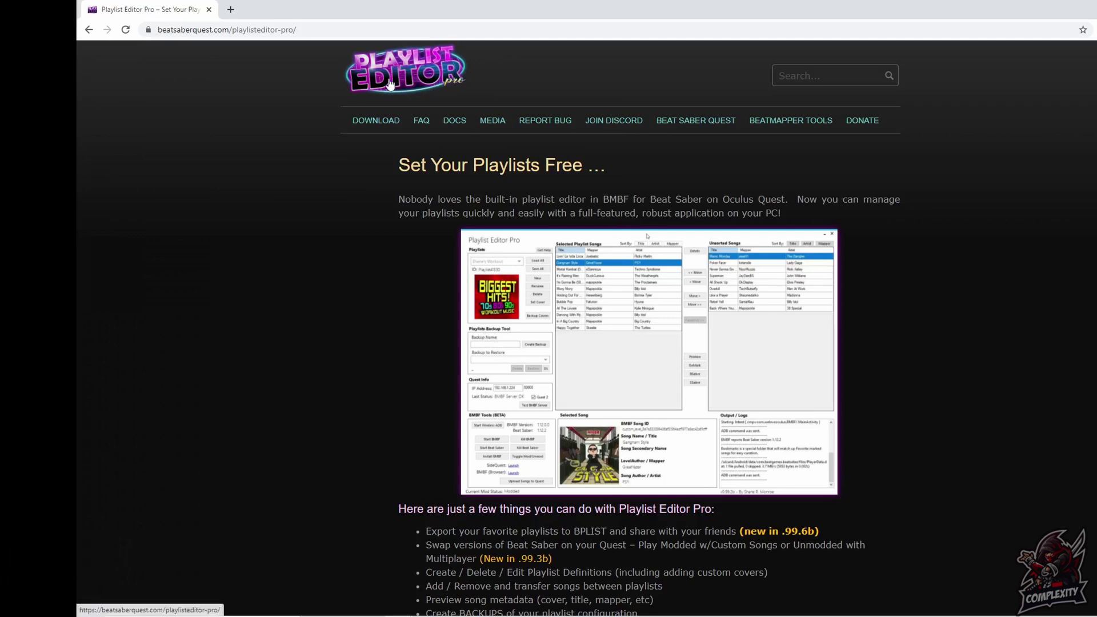
# Open the Playlist Editor Pro download page and extract the downloaded playlisteditorprov0996b archive into its current folder.
pyautogui.click(381, 123)
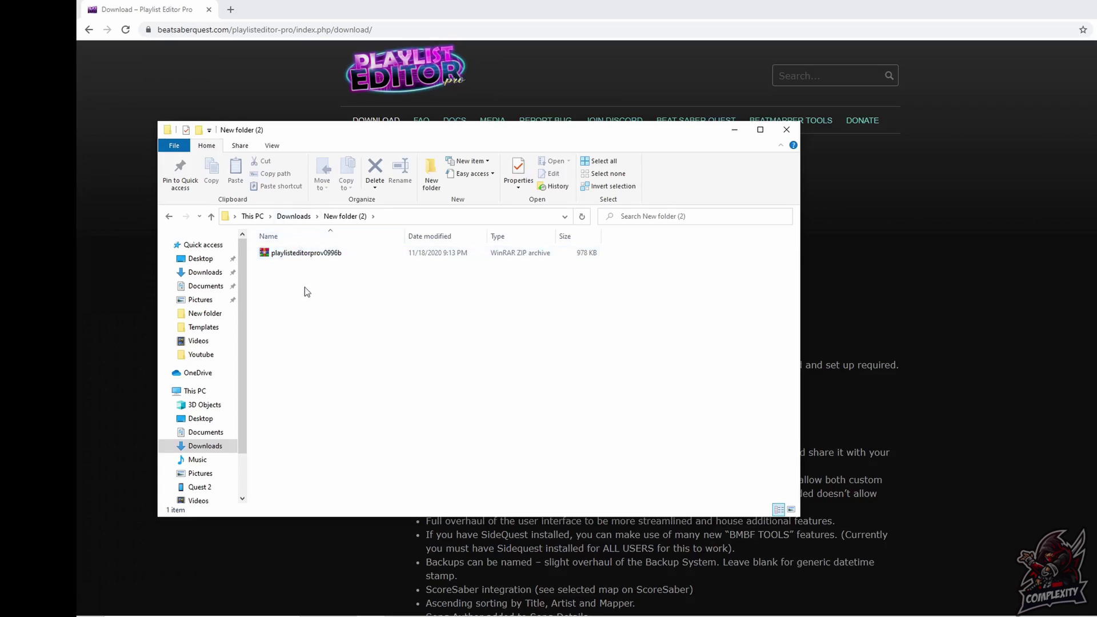
pyautogui.rightClick(288, 254)
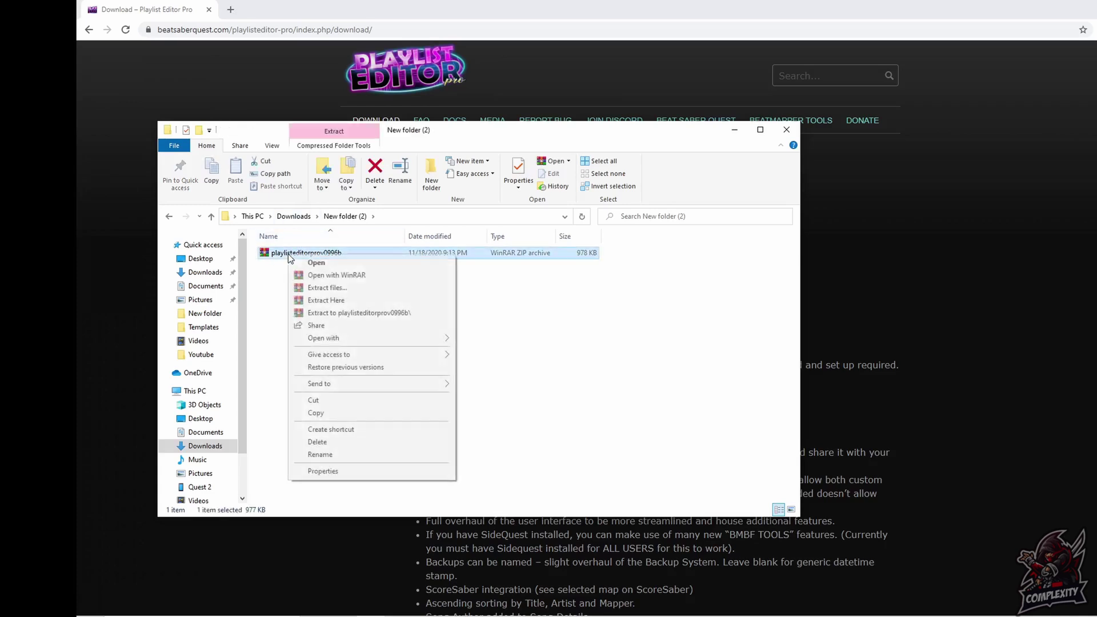
pyautogui.click(340, 301)
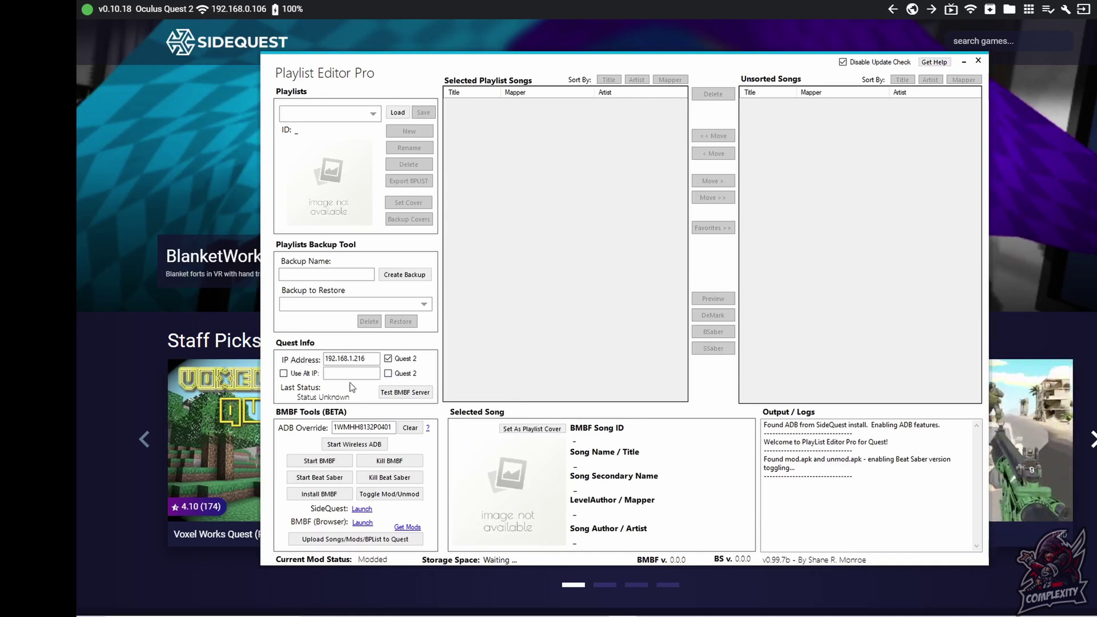
# Set the Quest's IP address to 192.168.0.106 and test the connection to the BMBF server.
pyautogui.moveTo(374, 359); pyautogui.dragTo(350, 359)
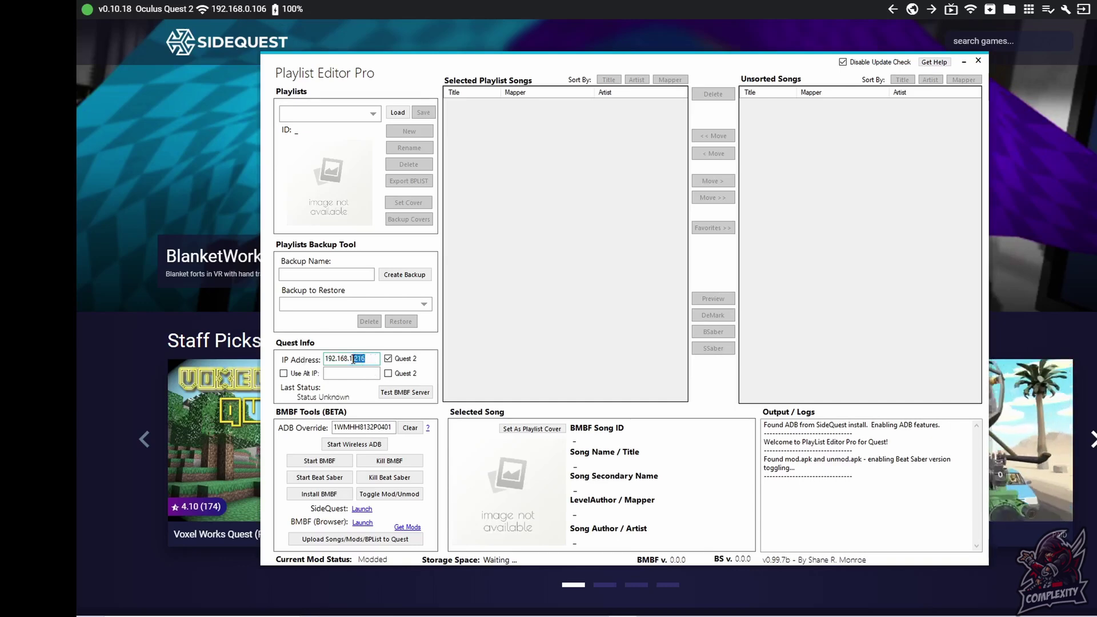
pyautogui.write('0.106')
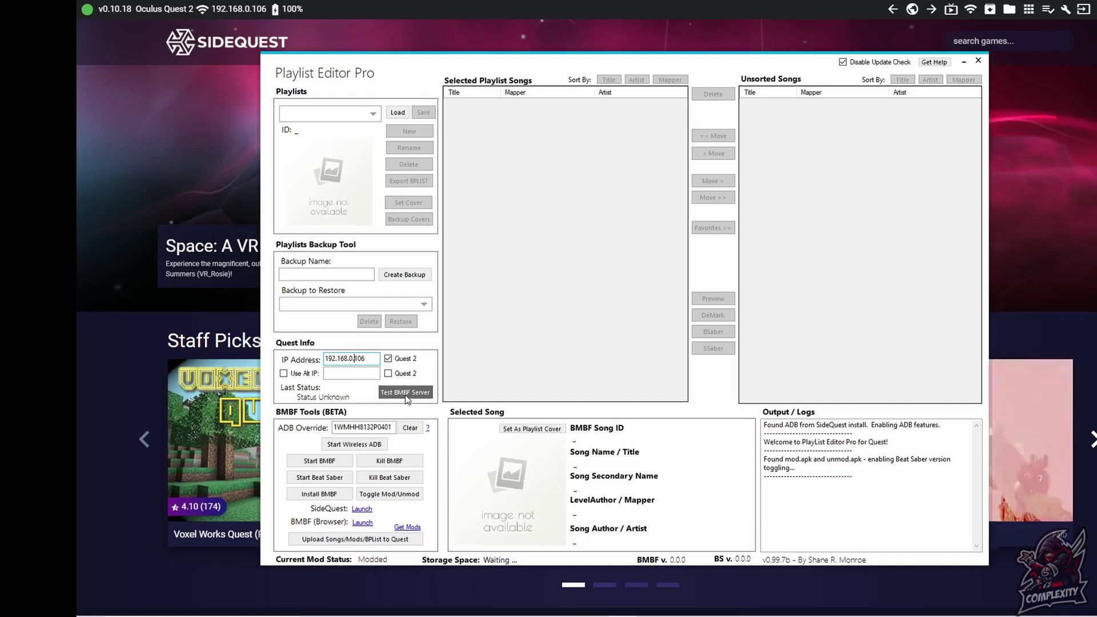
pyautogui.click(406, 394)
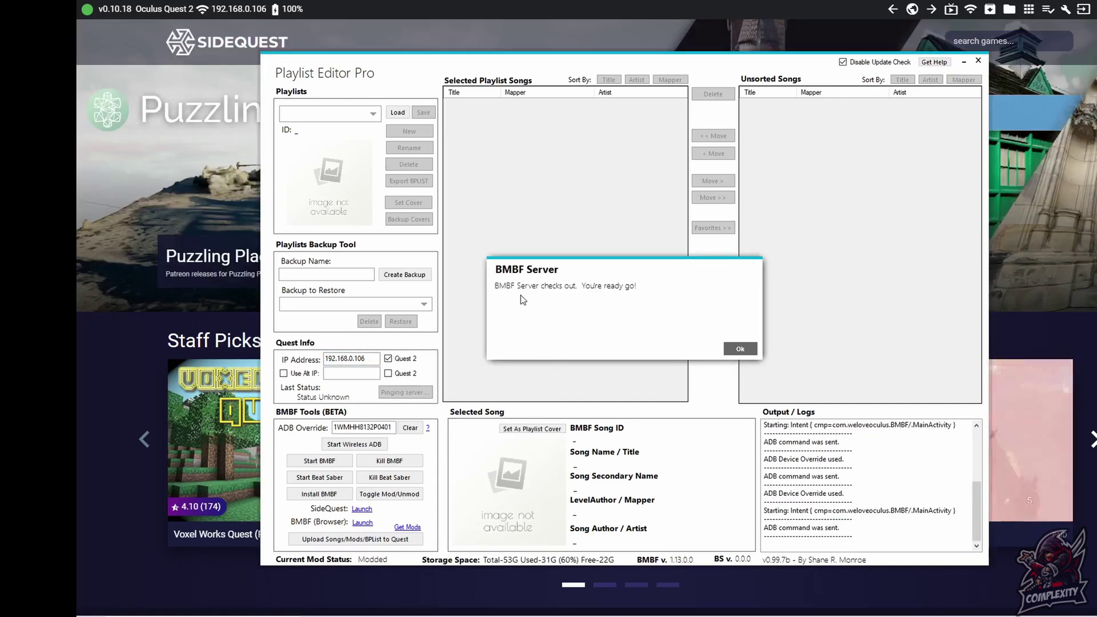
pyautogui.click(740, 349)
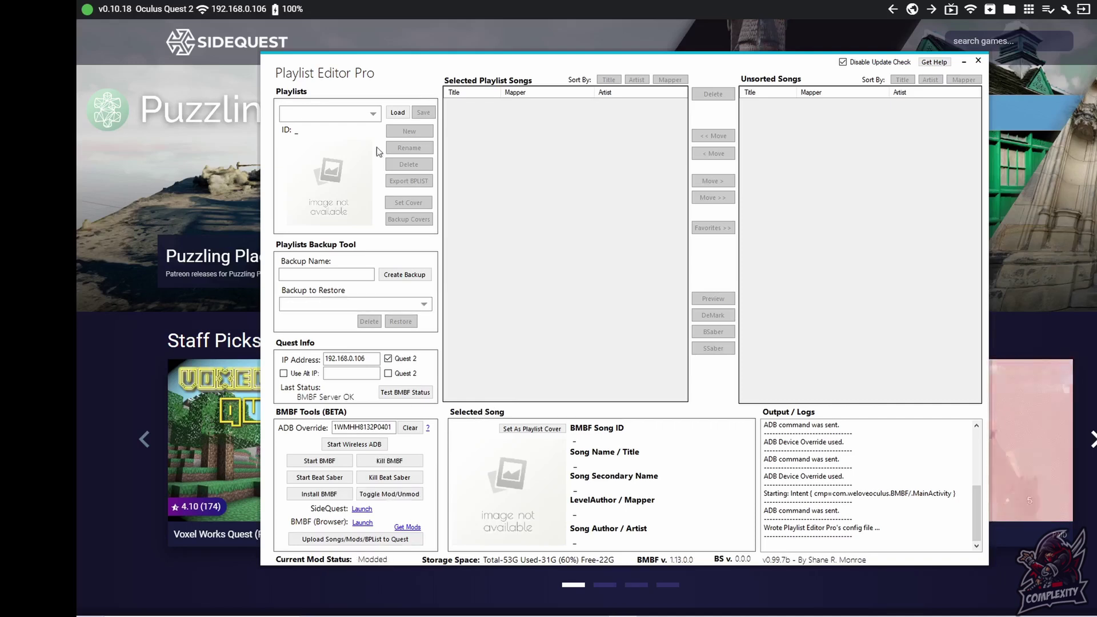
# Load the playlists from the Quest and recheck the BMBF server status.
pyautogui.click(398, 113)
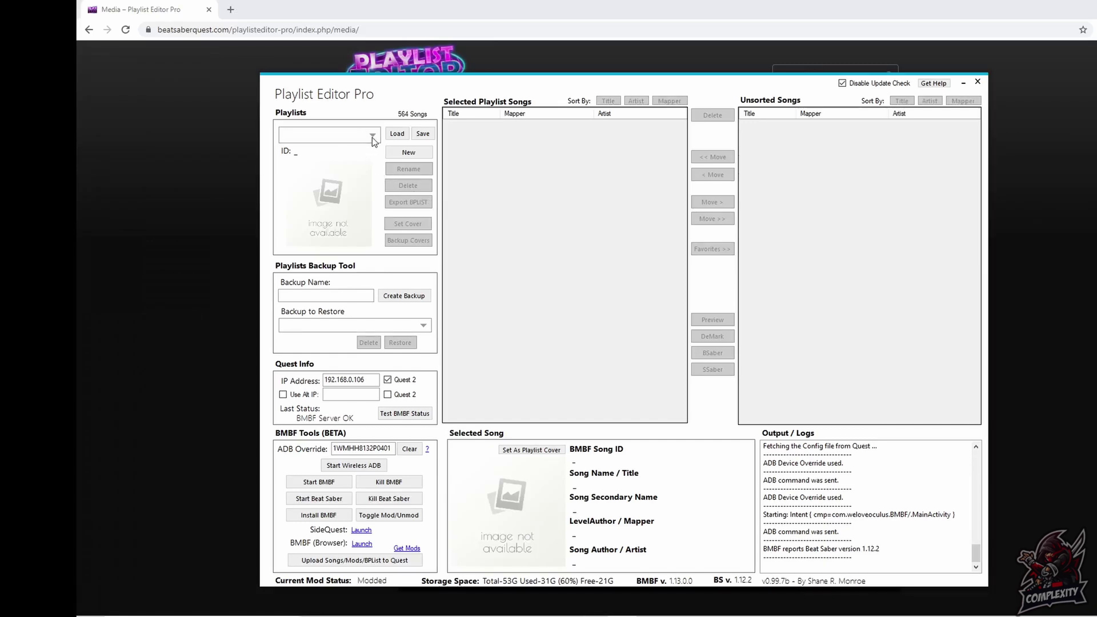
pyautogui.click(372, 137)
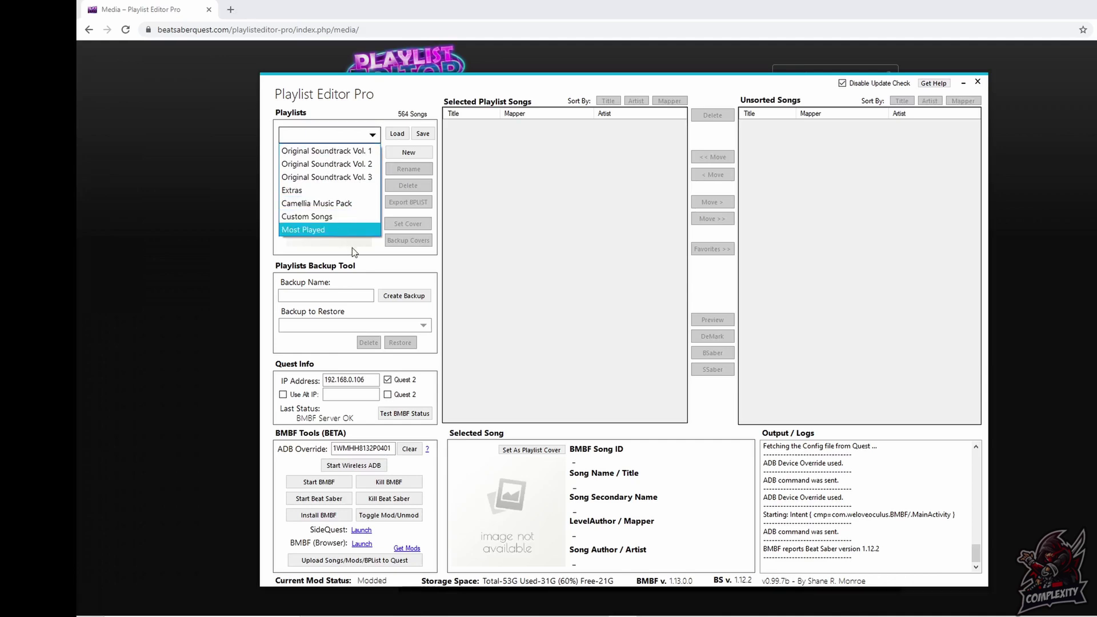
pyautogui.click(364, 265)
pyautogui.click(414, 414)
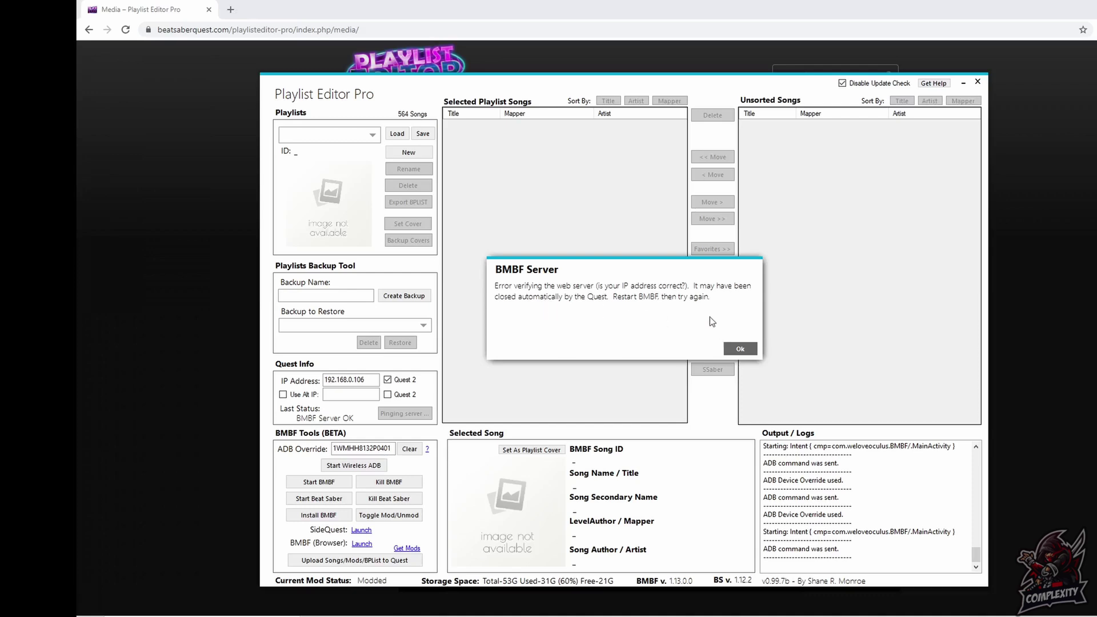
pyautogui.click(740, 348)
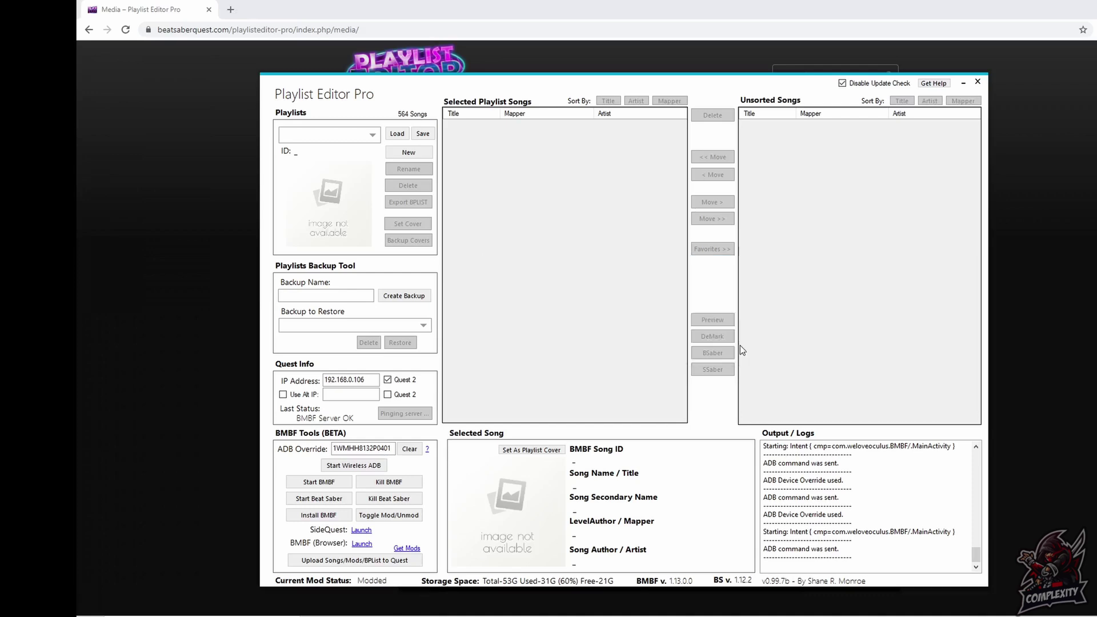
# Transfer Ghosts n Stuff, One Dance and Panini from the Custom Songs playlist to the unsorted songs.
pyautogui.click(354, 134)
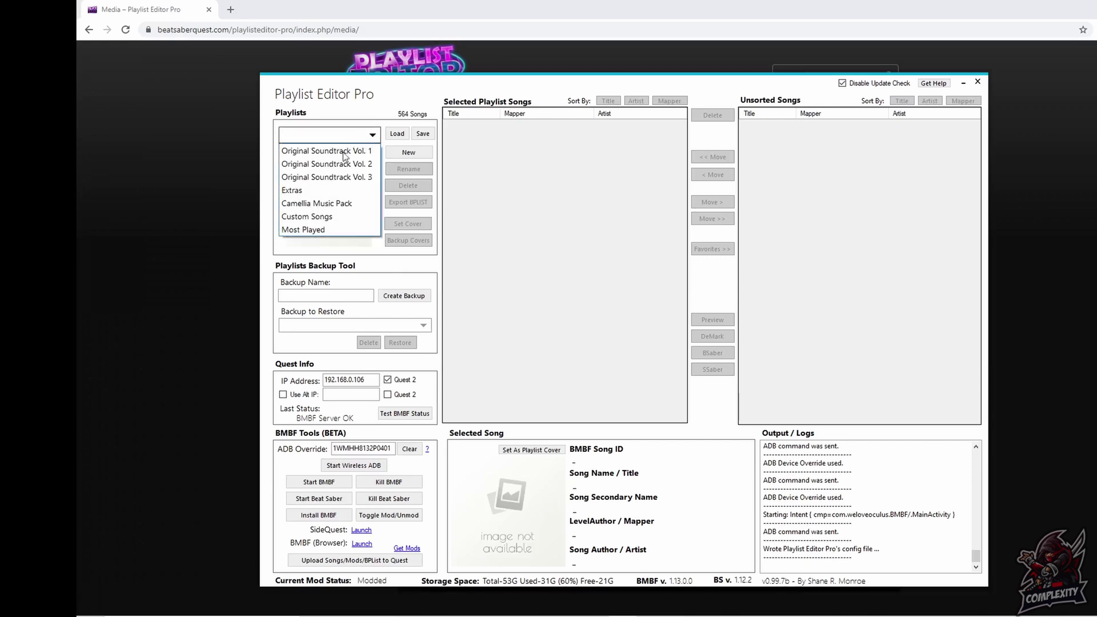
pyautogui.click(317, 217)
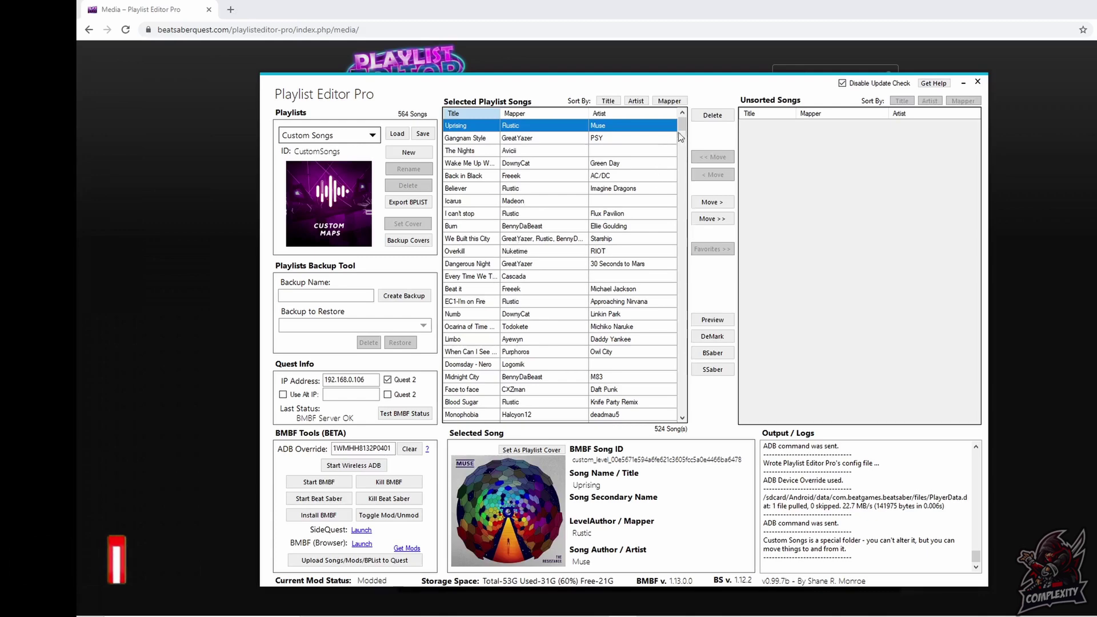
pyautogui.moveTo(684, 125); pyautogui.dragTo(685, 151)
pyautogui.click(484, 290)
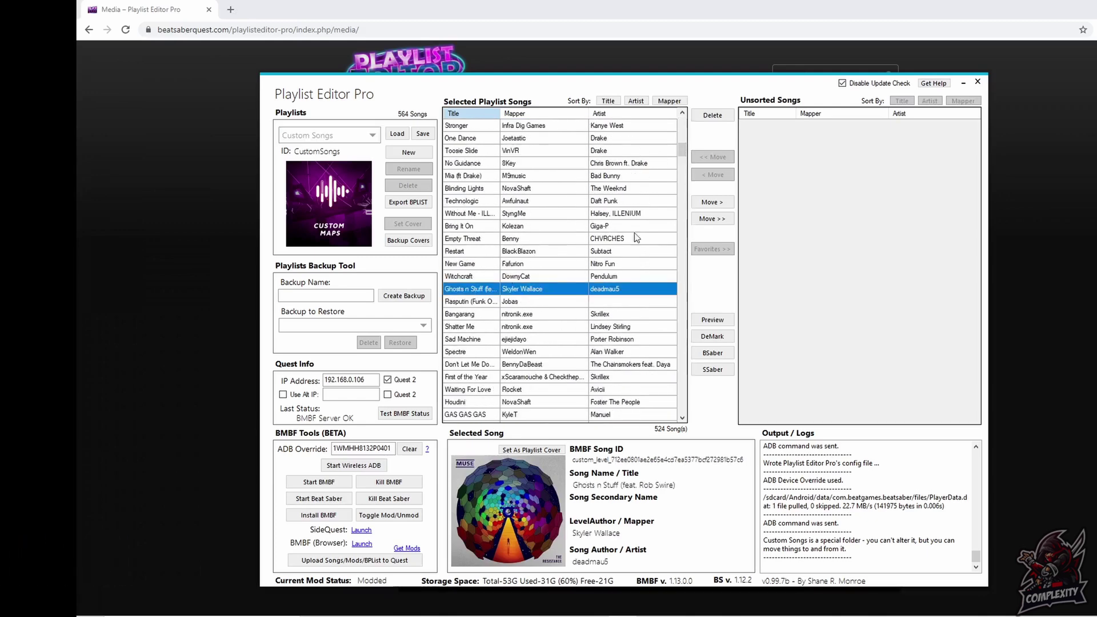
pyautogui.click(704, 204)
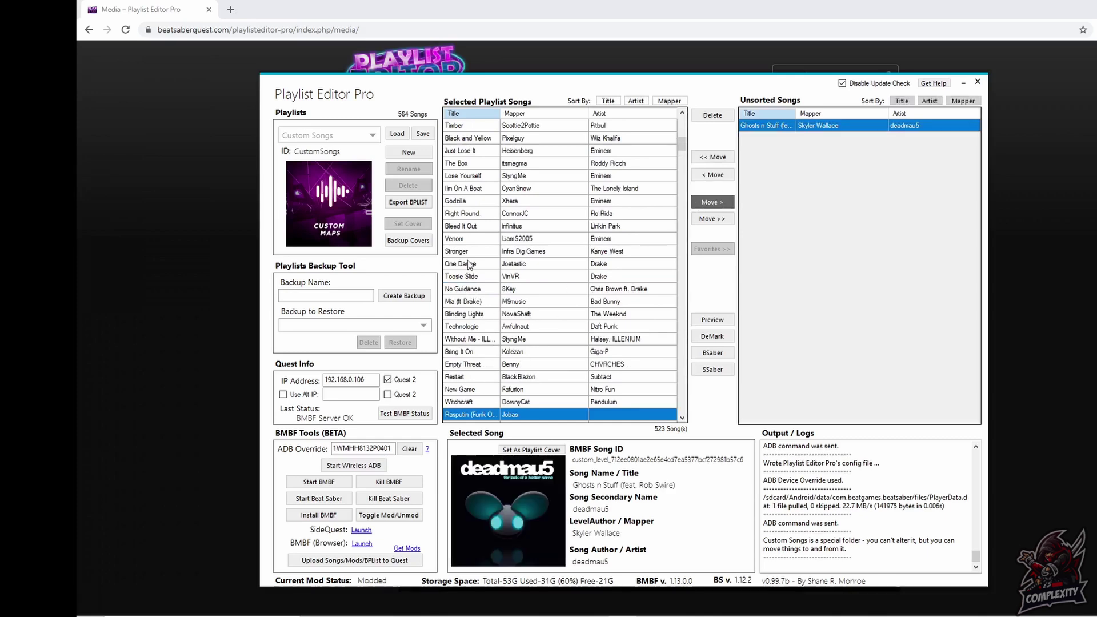
pyautogui.click(469, 264)
pyautogui.click(709, 203)
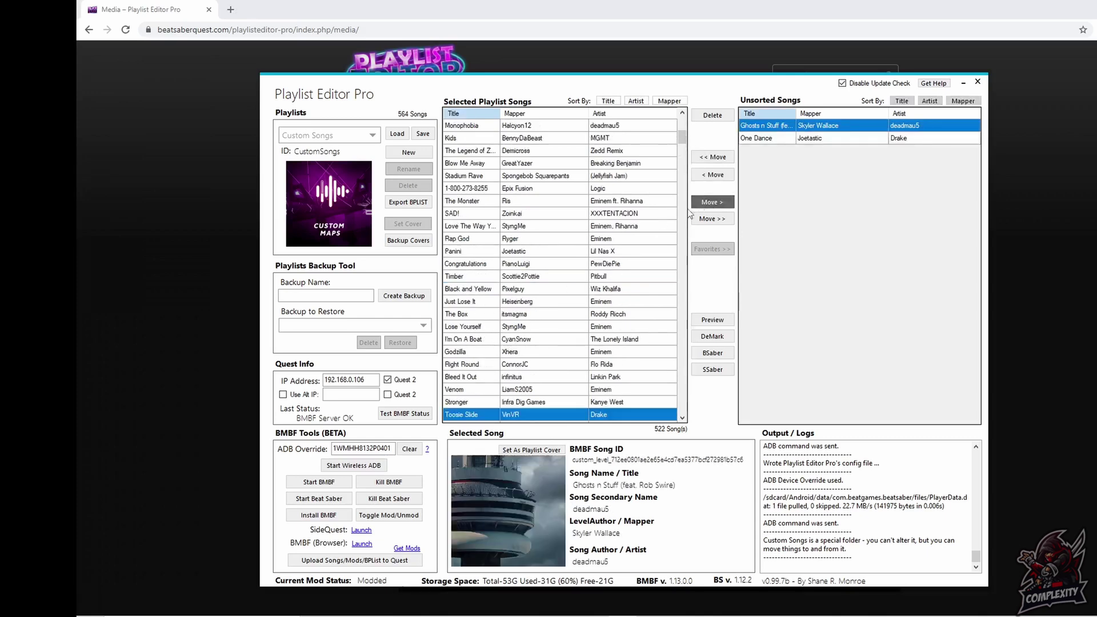
pyautogui.click(471, 251)
pyautogui.click(697, 203)
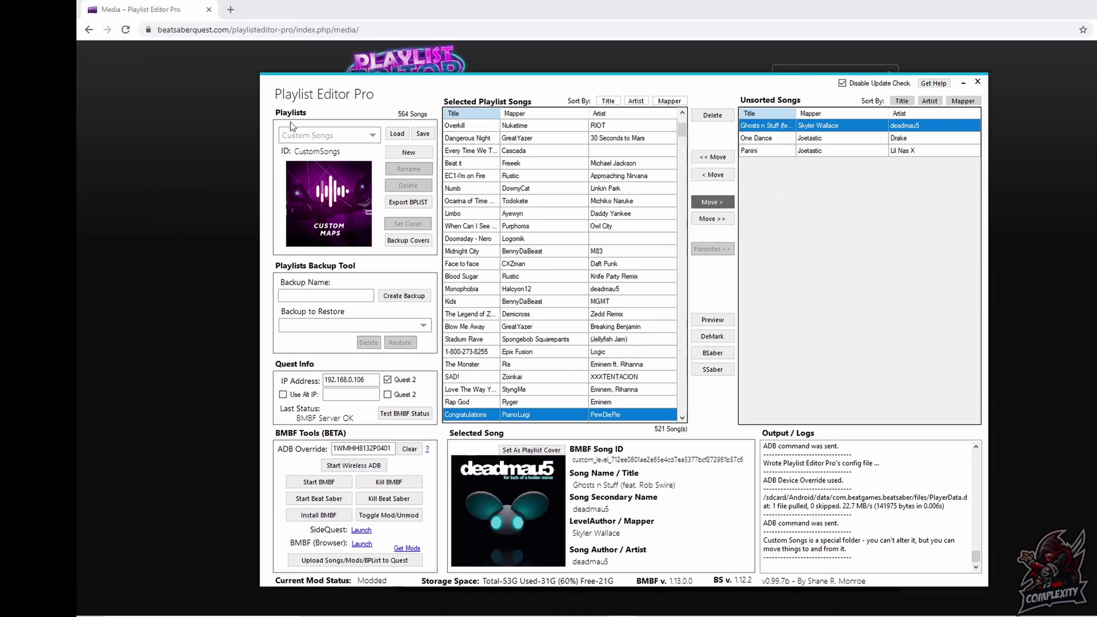
# Create a playlist named Test and move all the unsorted songs into it.
pyautogui.click(400, 153)
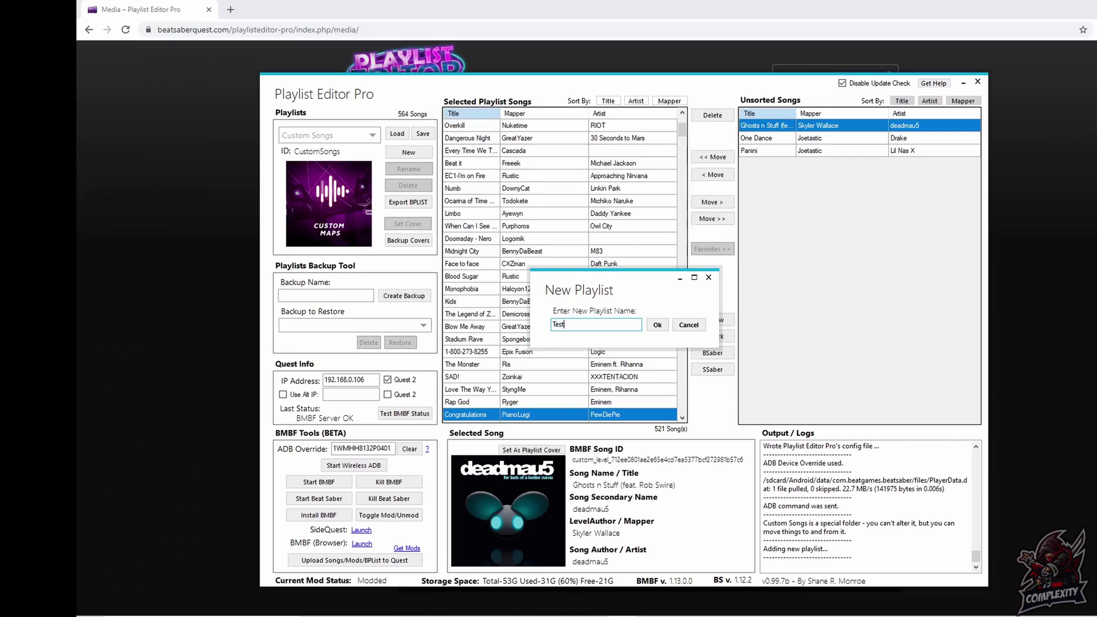
pyautogui.click(657, 325)
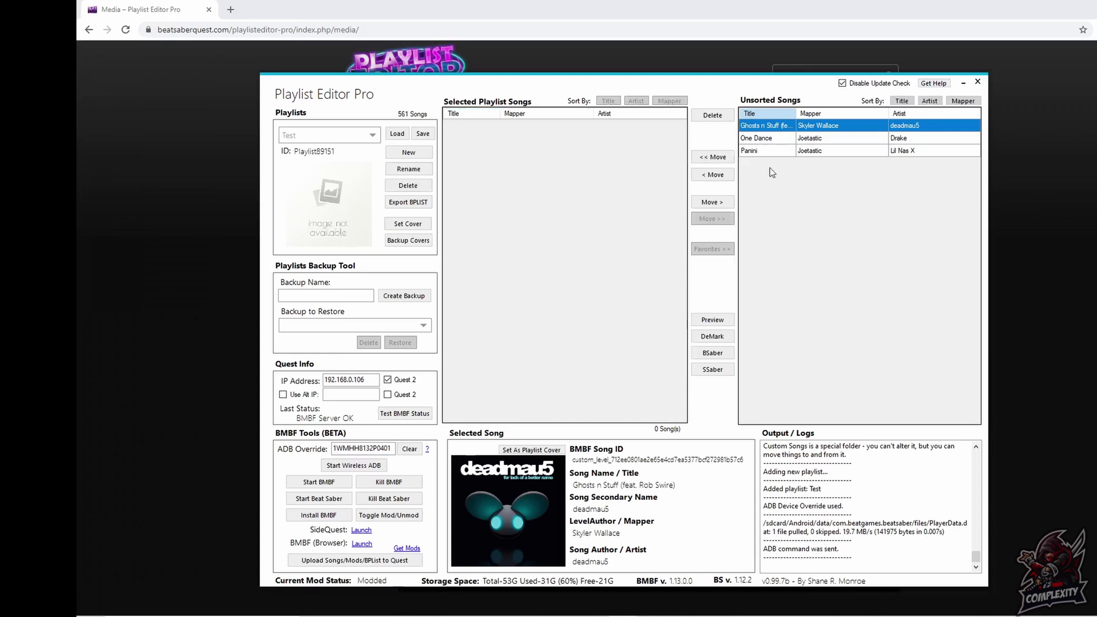
pyautogui.click(721, 158)
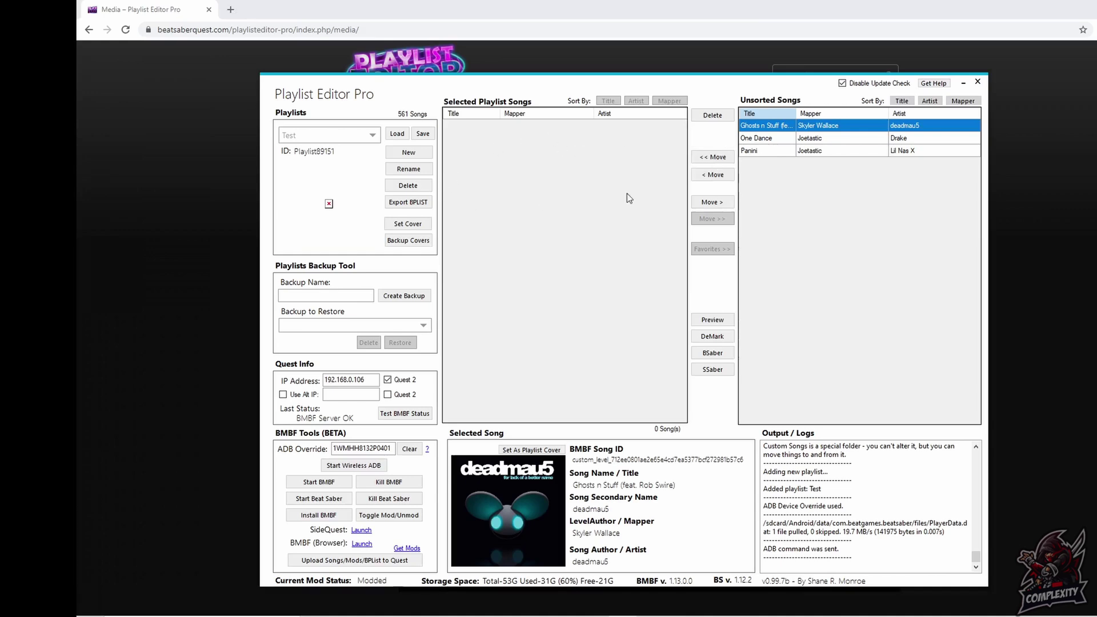
pyautogui.click(712, 160)
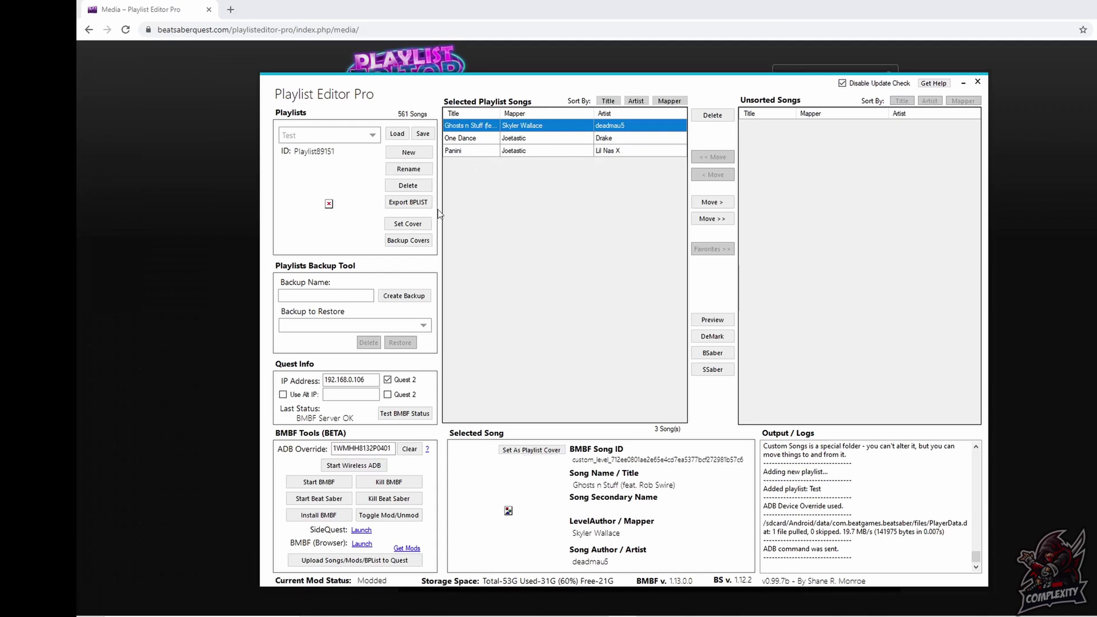
# Set the palm-tree image from the Desktop folder as the Test playlist's cover.
pyautogui.click(406, 224)
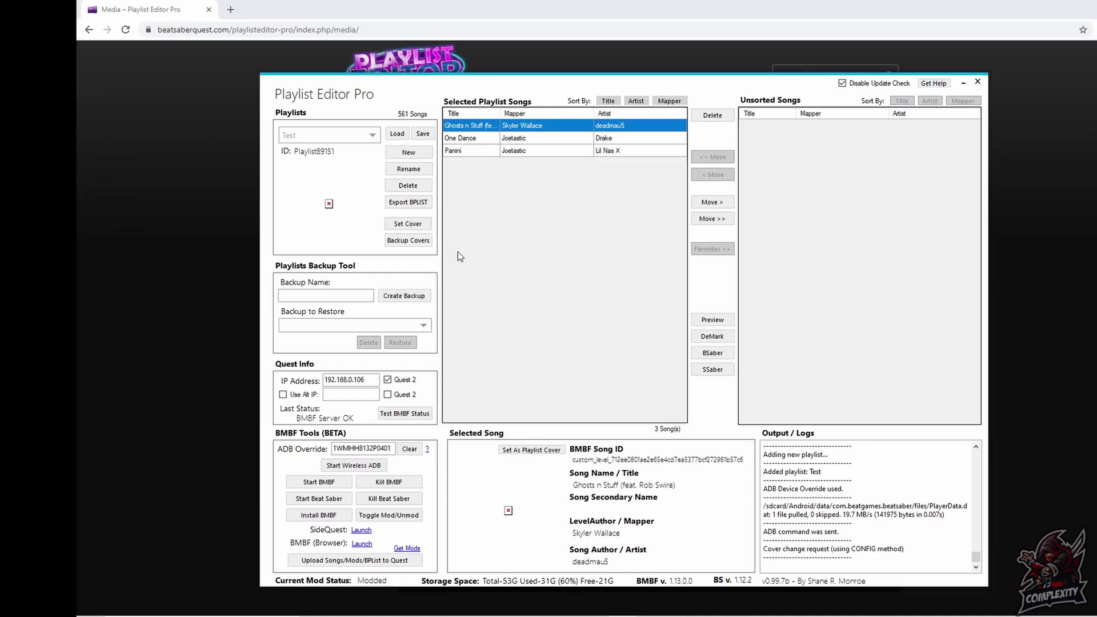
pyautogui.click(507, 175)
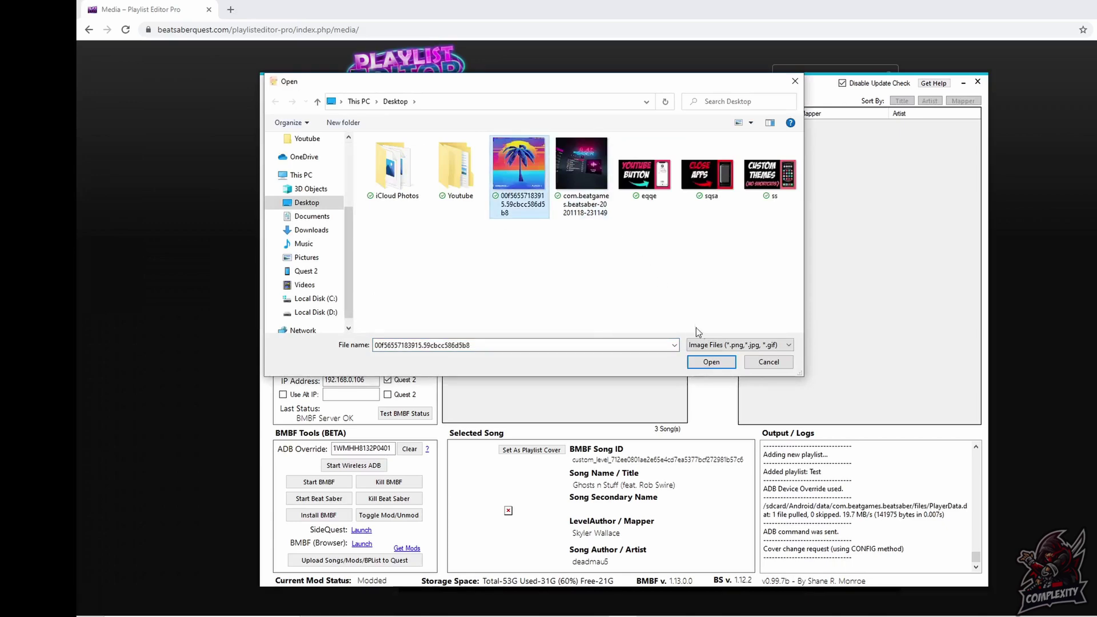
pyautogui.click(711, 362)
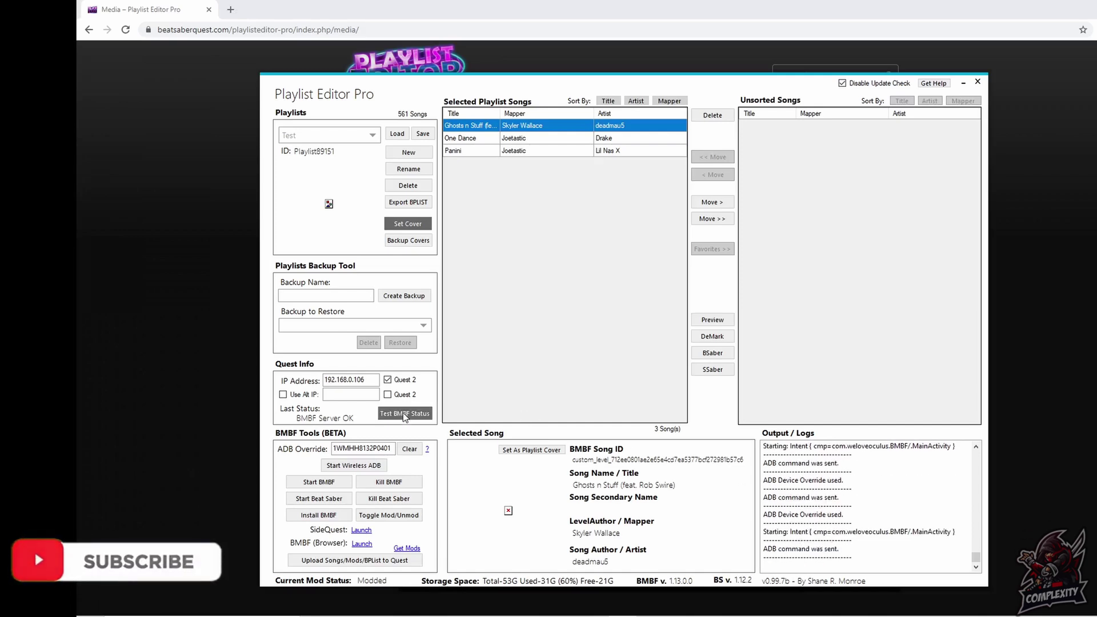
# Test the BMBF server status again and save the playlist changes to the Quest.
pyautogui.click(388, 417)
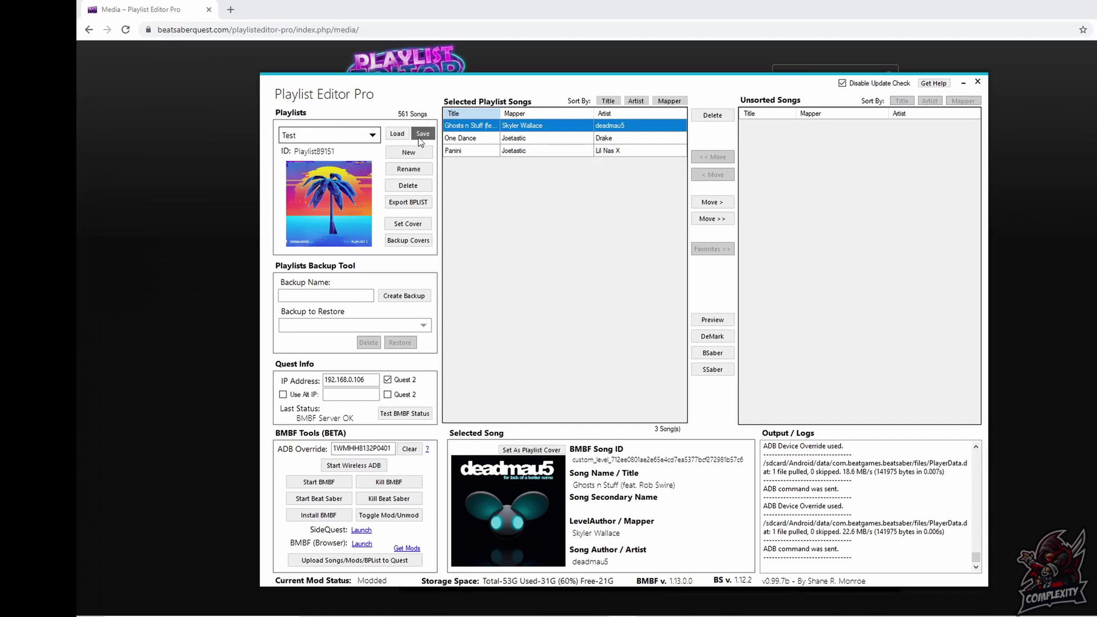
pyautogui.click(422, 135)
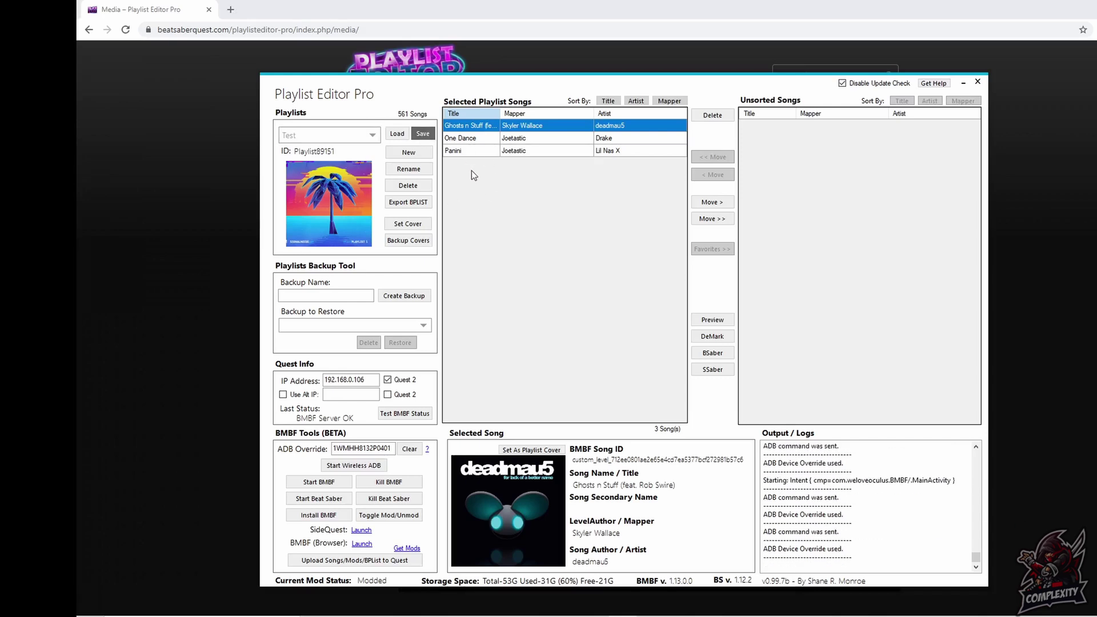